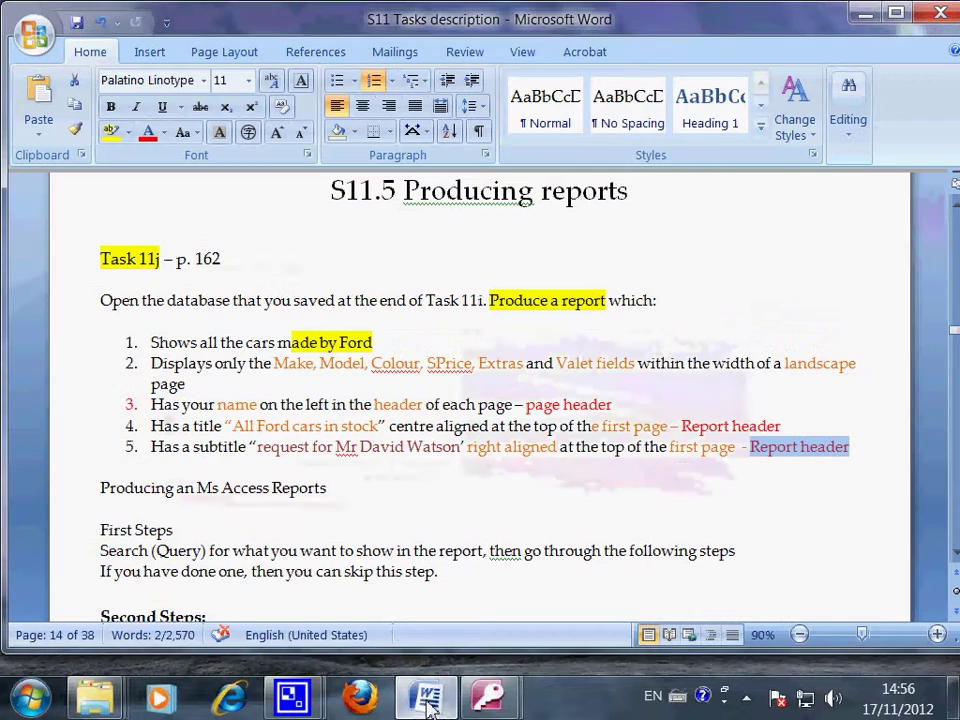
- Review the Task 11j requirements for the page header name and the report header title and subtitle
{"action": "left_click_drag", "start_coordinate": [101, 258], "coordinate": [160, 258]}
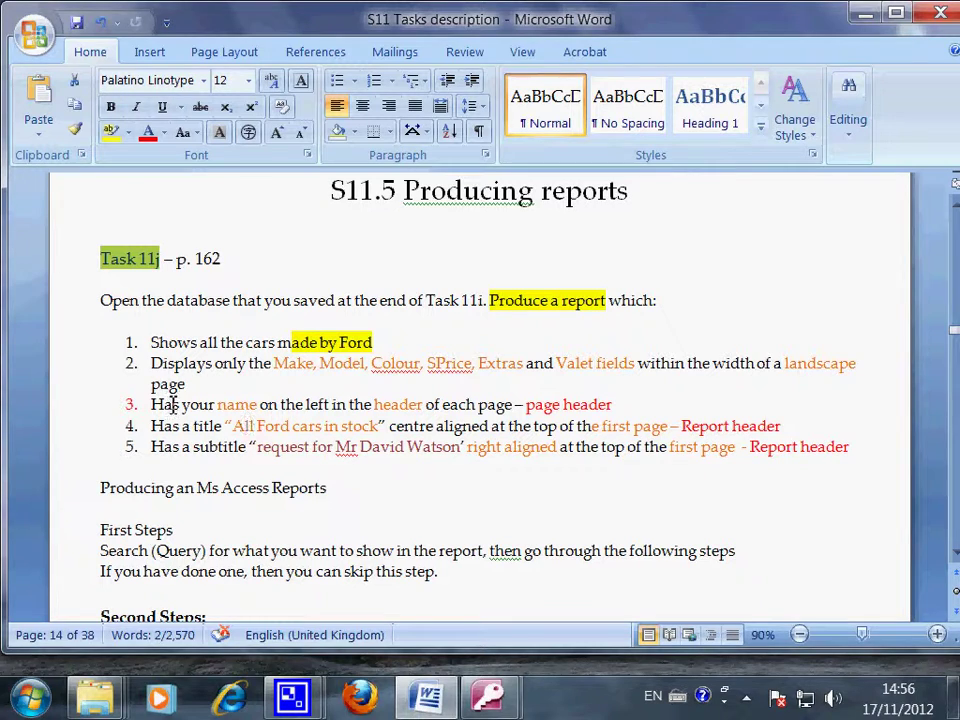
{"action": "left_click_drag", "start_coordinate": [150, 404], "coordinate": [616, 401]}
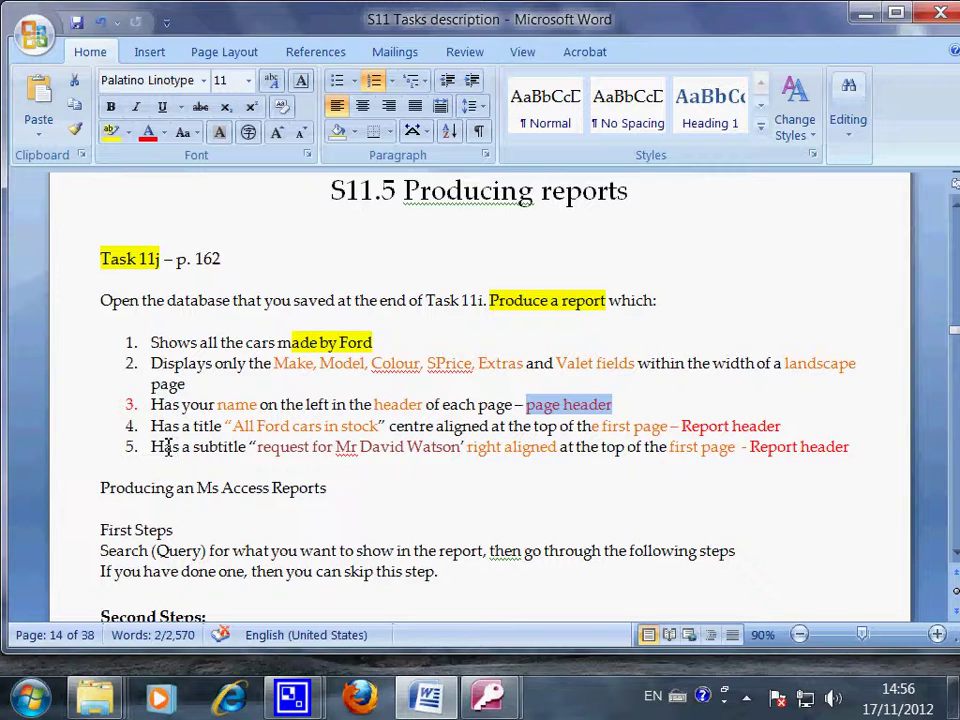
{"action": "left_click_drag", "start_coordinate": [152, 425], "coordinate": [381, 426]}
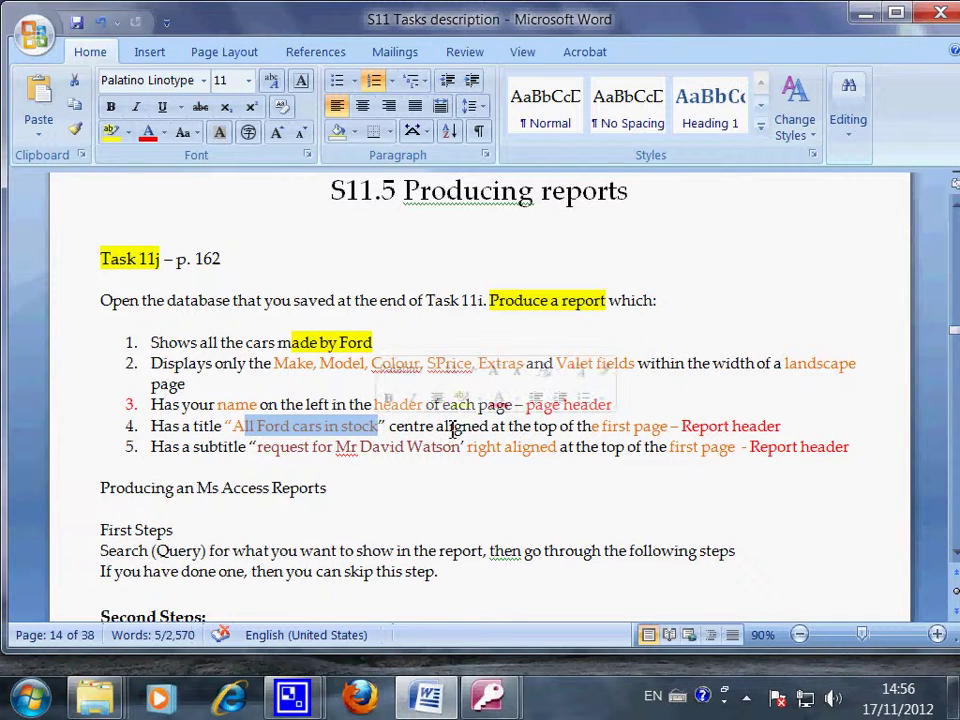
{"action": "left_click", "coordinate": [670, 426]}
{"action": "left_click_drag", "start_coordinate": [670, 426], "coordinate": [580, 426]}
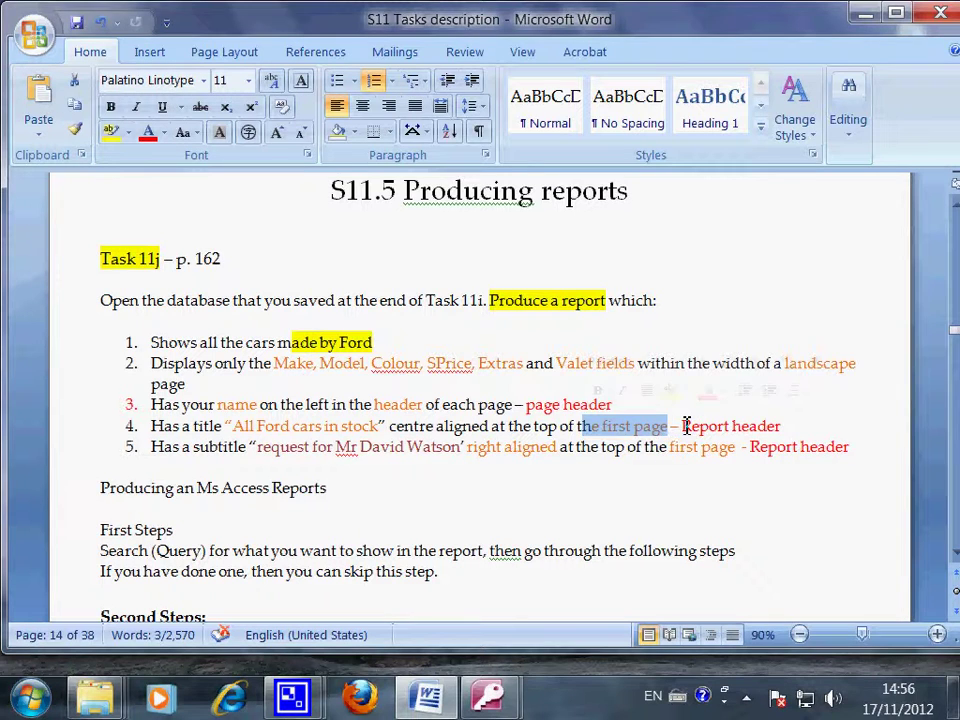
{"action": "left_click_drag", "start_coordinate": [684, 425], "coordinate": [790, 426]}
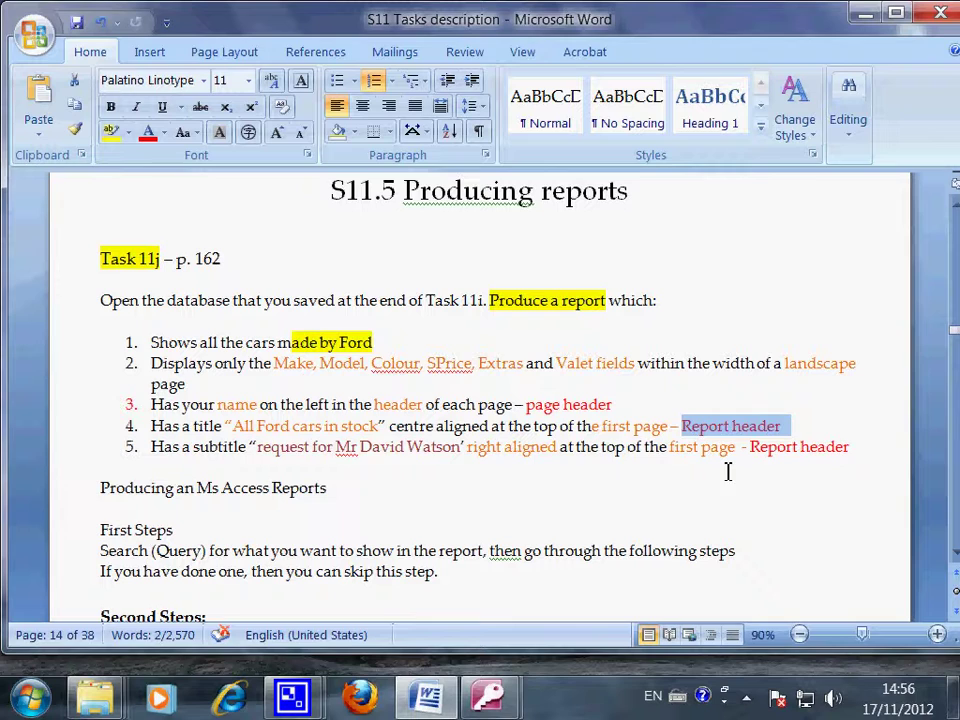
{"action": "left_click_drag", "start_coordinate": [750, 448], "coordinate": [850, 451]}
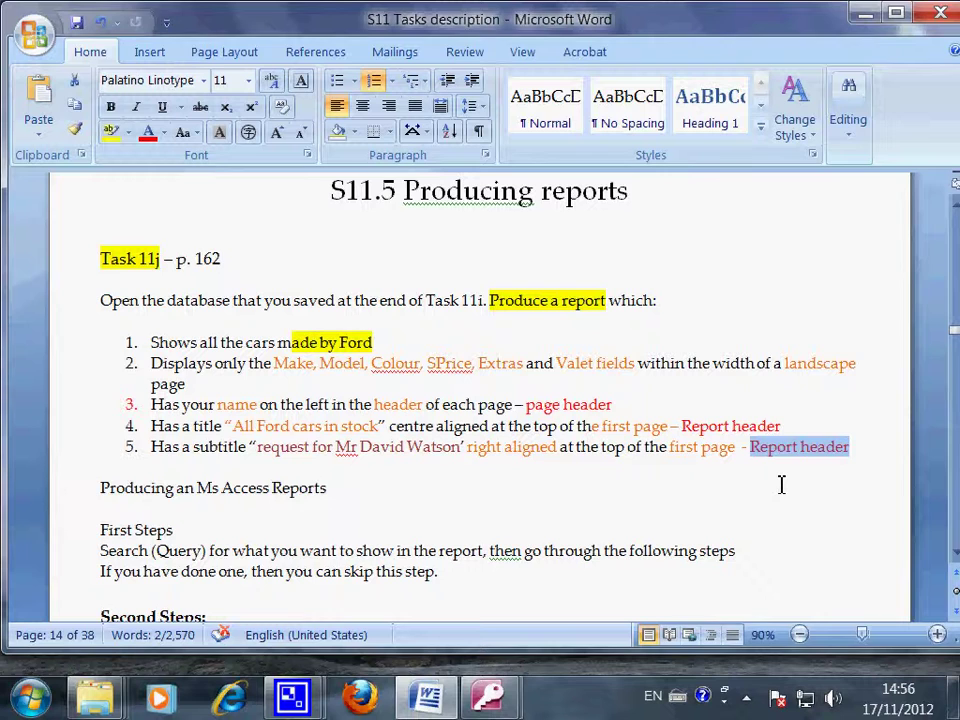
{"action": "left_click_drag", "start_coordinate": [257, 447], "coordinate": [461, 447]}
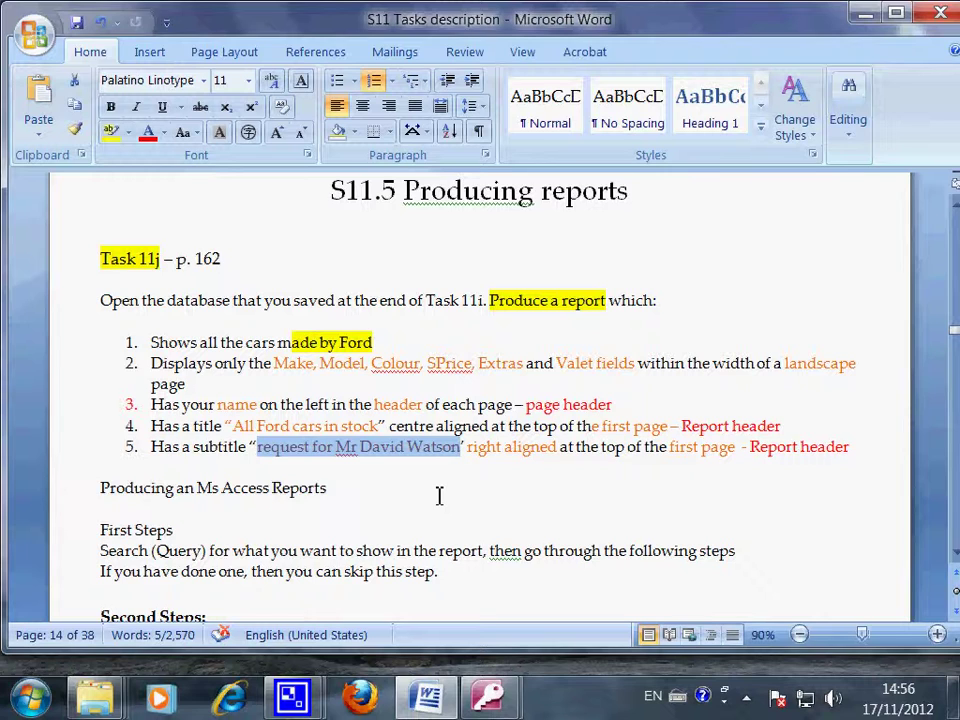
{"action": "left_click", "coordinate": [492, 495]}
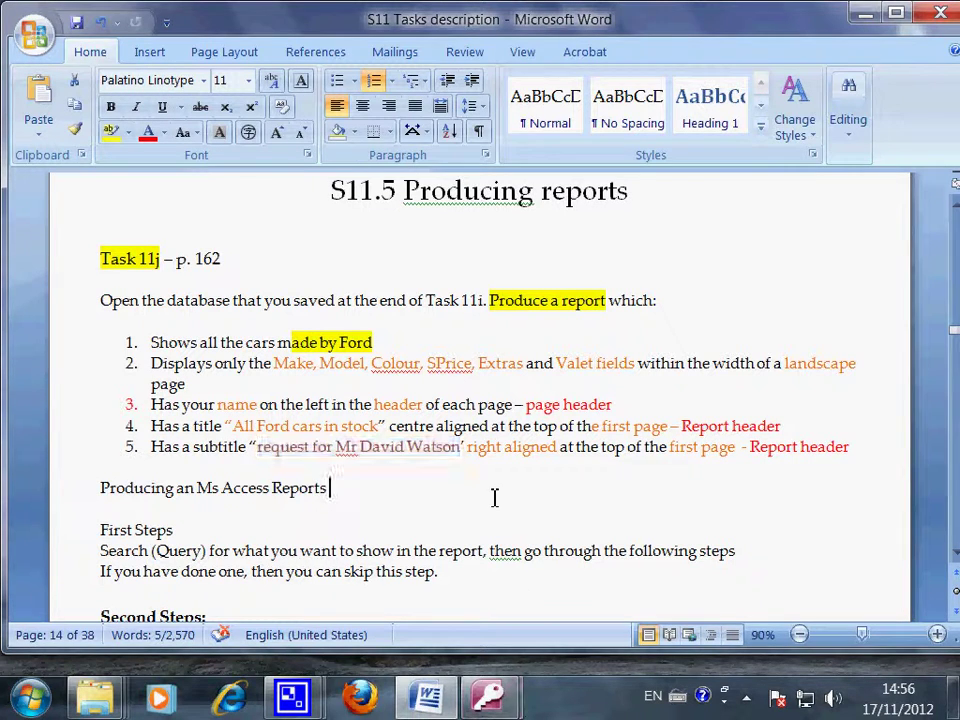
- Switch to the T11 Data base report in Access and inspect the Report Header title and the Page Header name label
{"action": "mouse_move", "coordinate": [494, 700]}
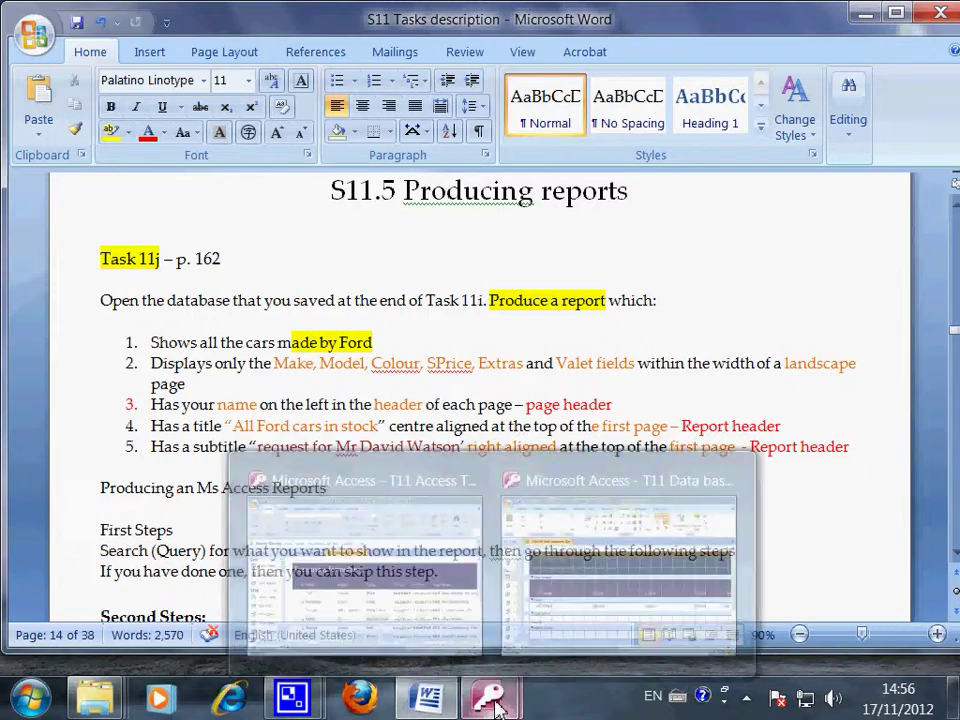
{"action": "left_click", "coordinate": [591, 574]}
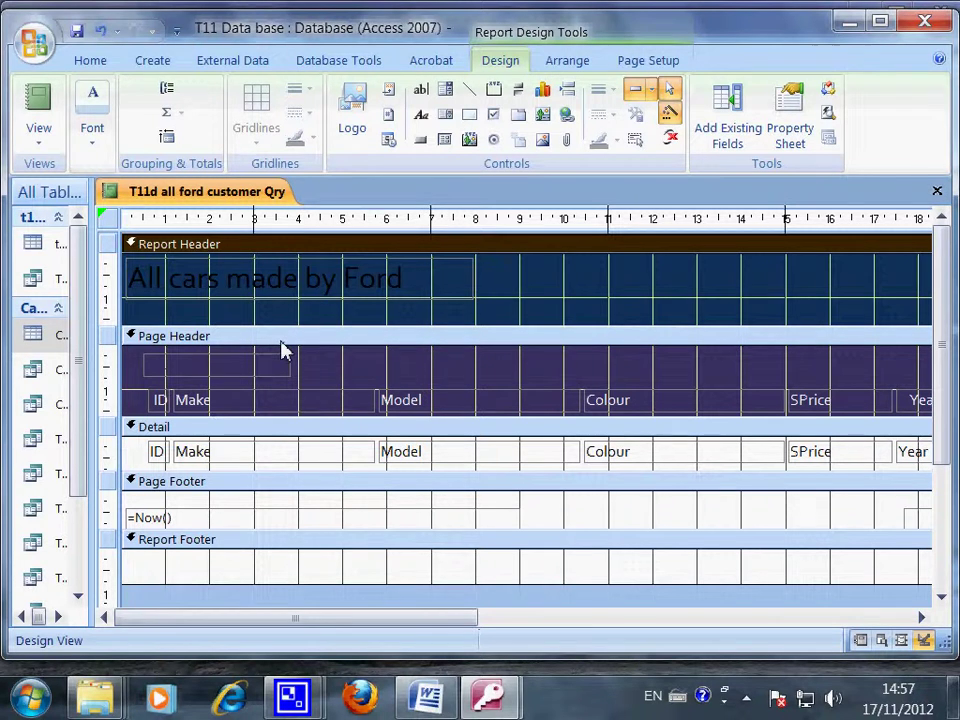
{"action": "left_click", "coordinate": [262, 279]}
{"action": "left_click", "coordinate": [283, 280]}
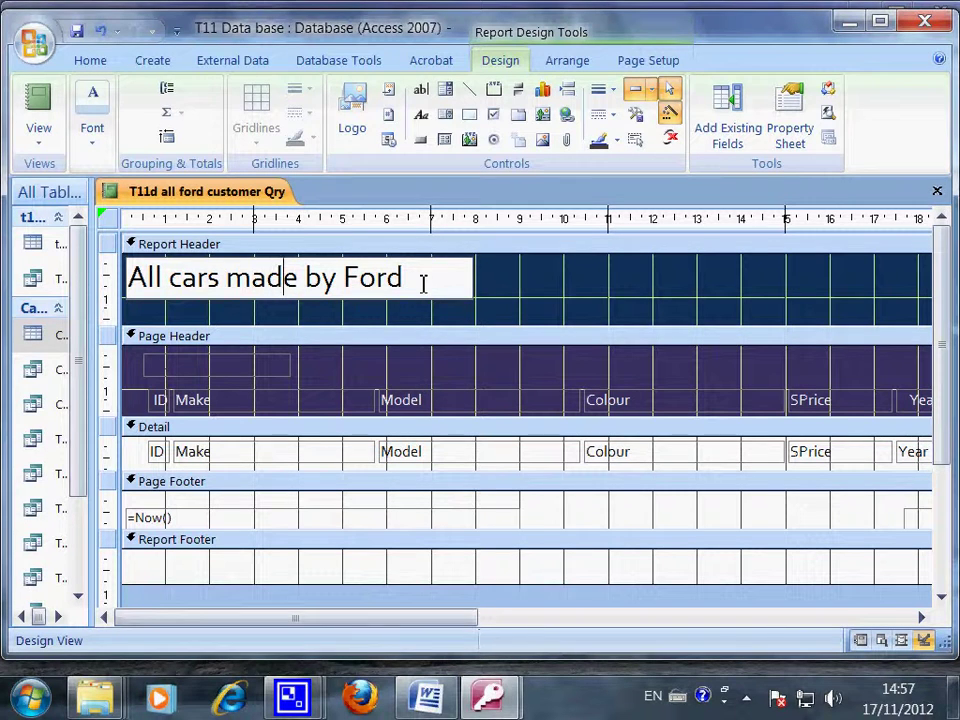
{"action": "left_click", "coordinate": [262, 366]}
{"action": "type", "text": "R Liao"}
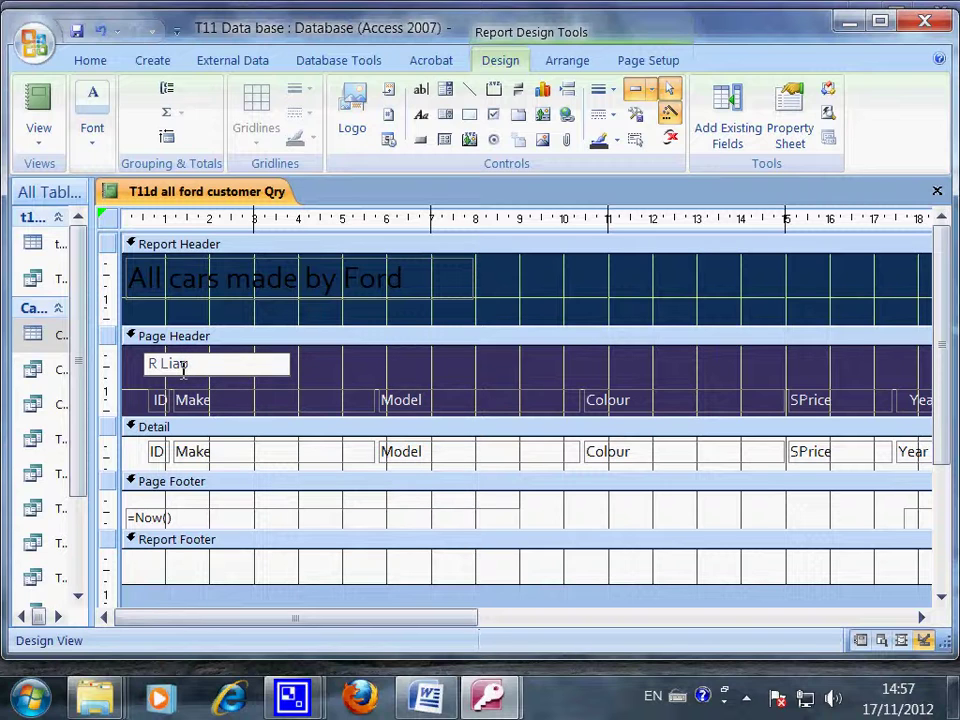
- Show the report in Report View to check how its title and name label are displayed
{"action": "left_click", "coordinate": [37, 145]}
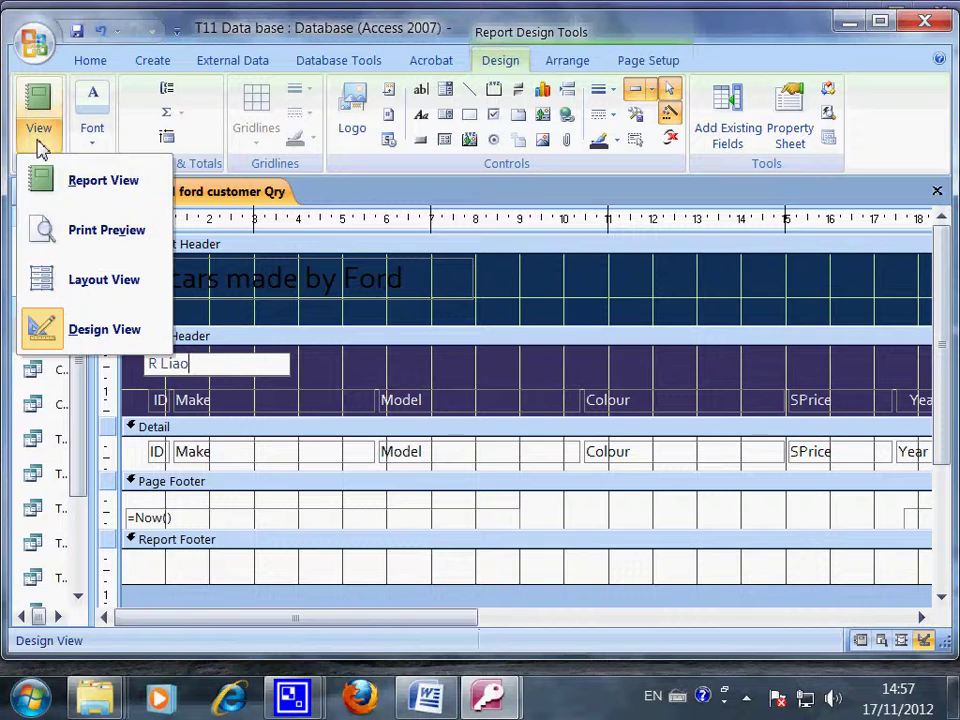
{"action": "left_click", "coordinate": [74, 196]}
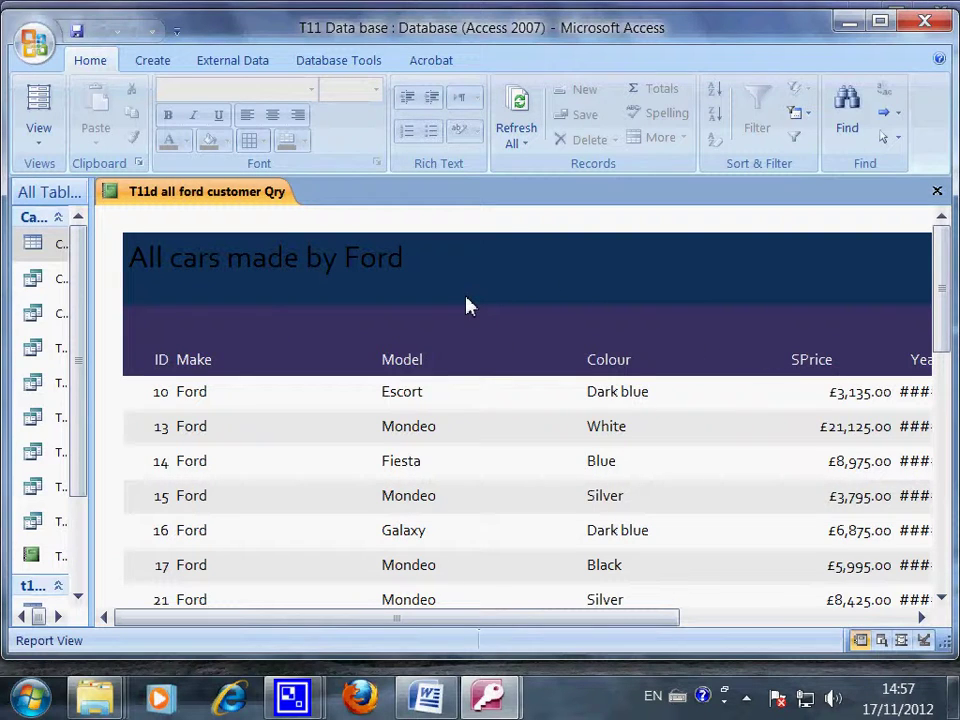
{"action": "left_click", "coordinate": [292, 267]}
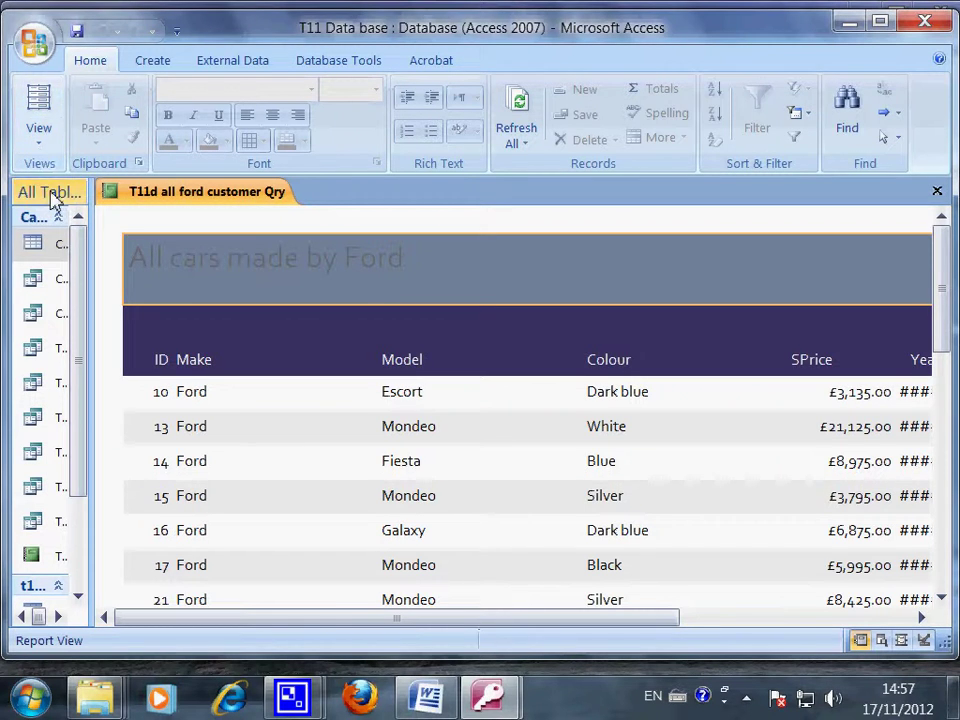
- Return to Design View and set the font color of the "All cars made by Ford" title to red
{"action": "left_click", "coordinate": [46, 146]}
{"action": "left_click", "coordinate": [75, 330]}
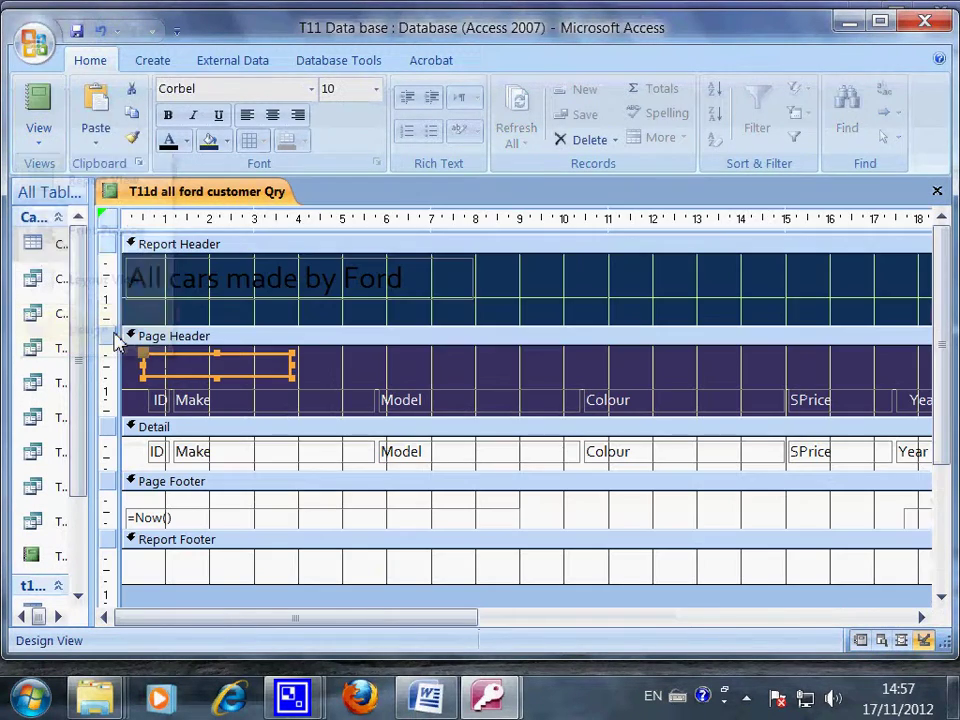
{"action": "left_click", "coordinate": [369, 291]}
{"action": "left_click", "coordinate": [361, 279]}
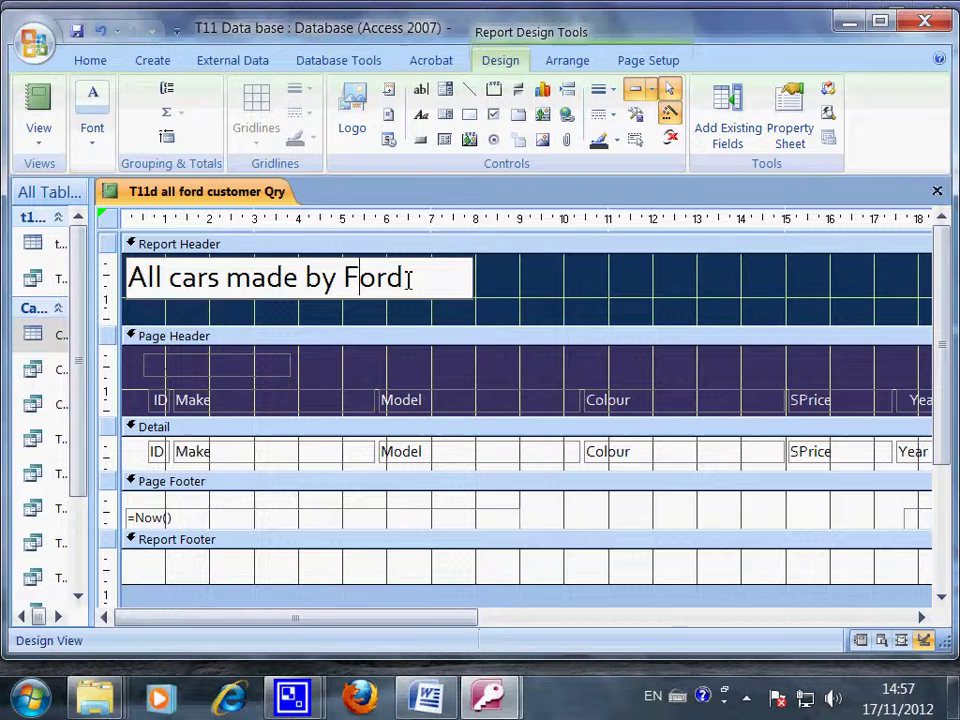
{"action": "left_click_drag", "start_coordinate": [452, 283], "coordinate": [128, 278]}
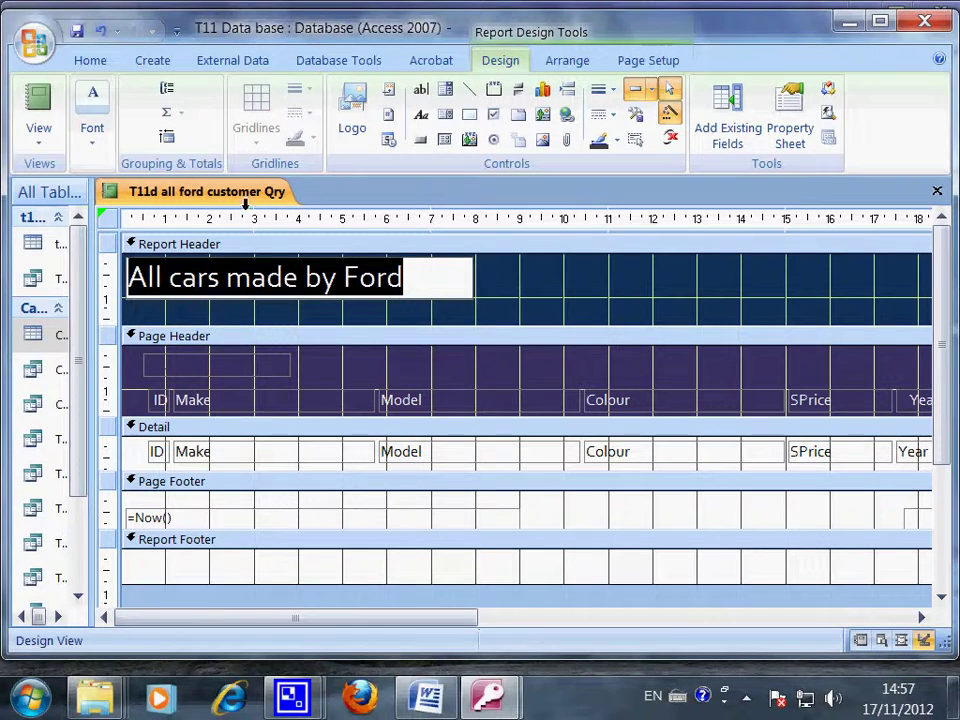
{"action": "left_click", "coordinate": [93, 147]}
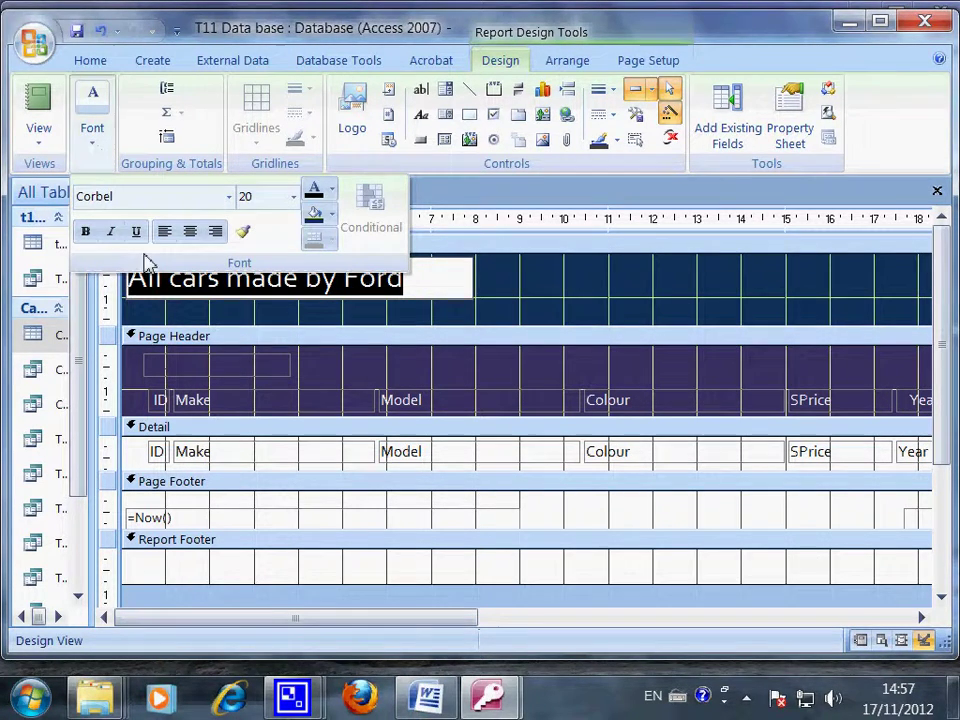
{"action": "left_click", "coordinate": [332, 190]}
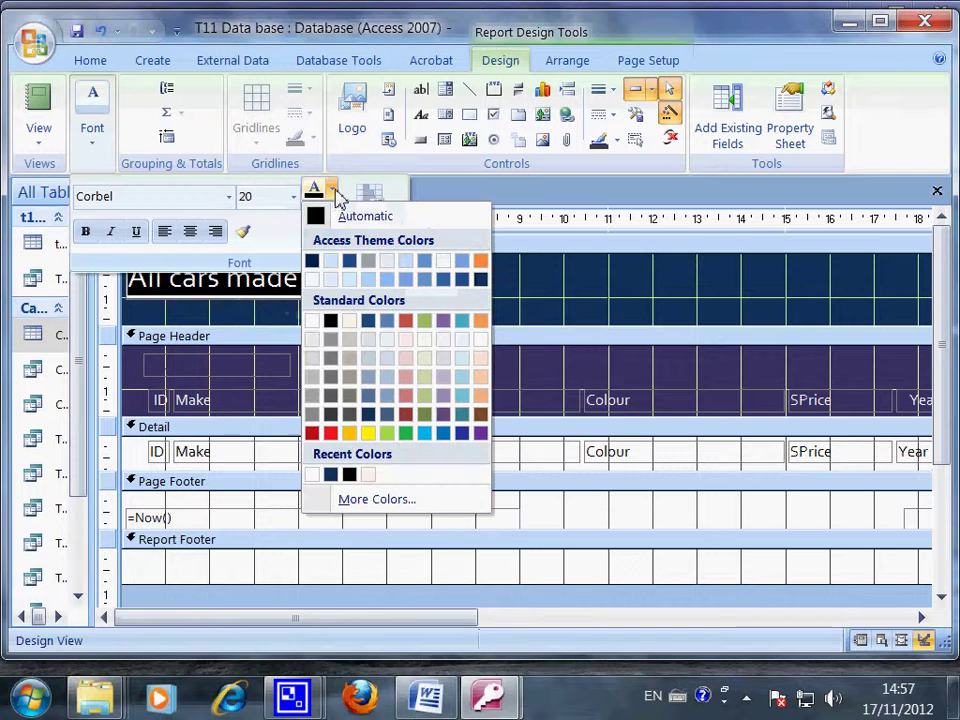
{"action": "left_click", "coordinate": [331, 433]}
- Set the Page Header name label's font color to red and display the result in Report View
{"action": "left_click", "coordinate": [260, 365]}
{"action": "type", "text": "R Liao"}
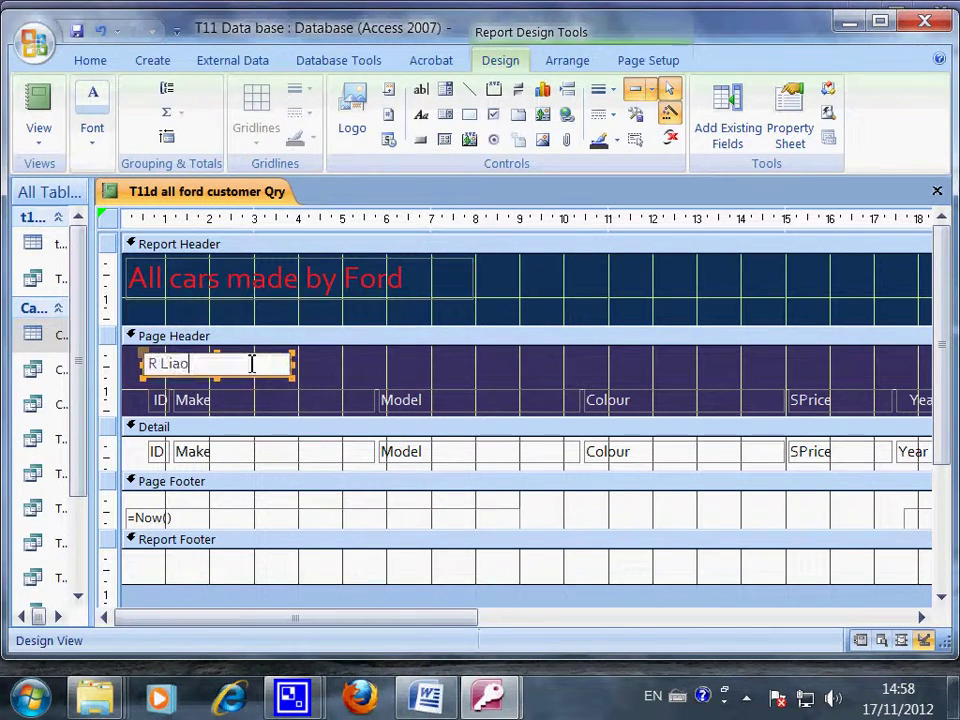
{"action": "left_click", "coordinate": [93, 146]}
{"action": "left_click", "coordinate": [317, 205]}
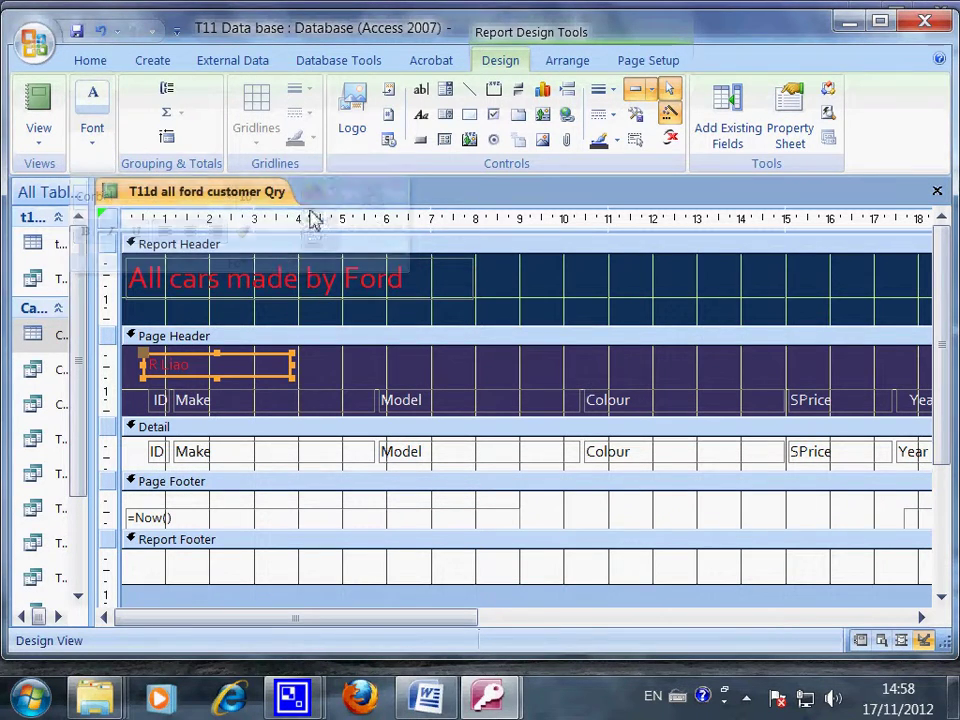
{"action": "left_click", "coordinate": [38, 145]}
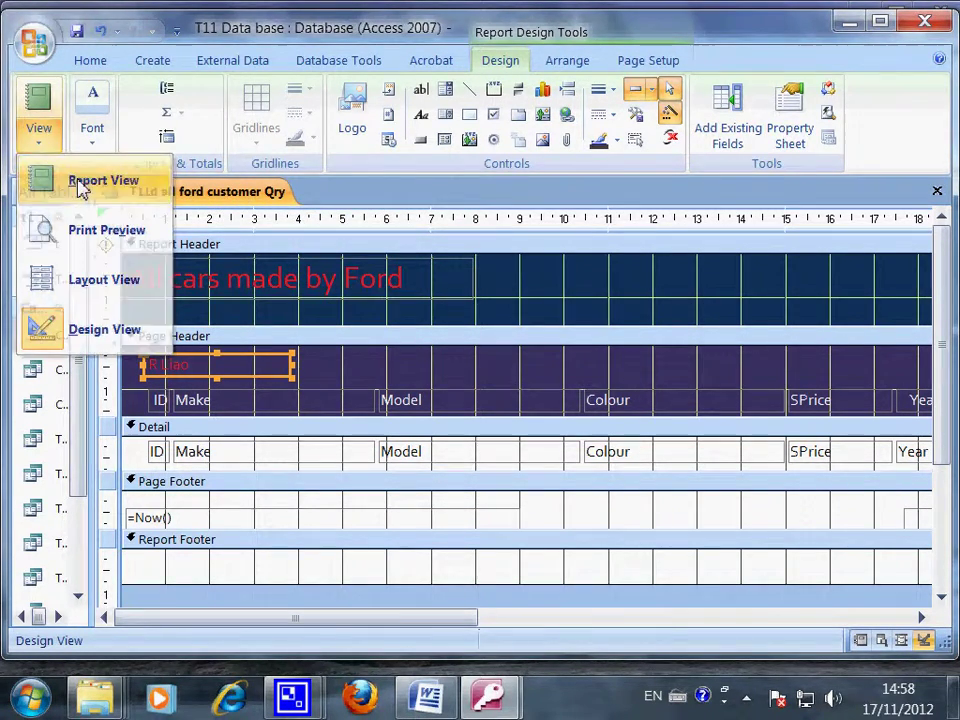
{"action": "left_click", "coordinate": [80, 184]}
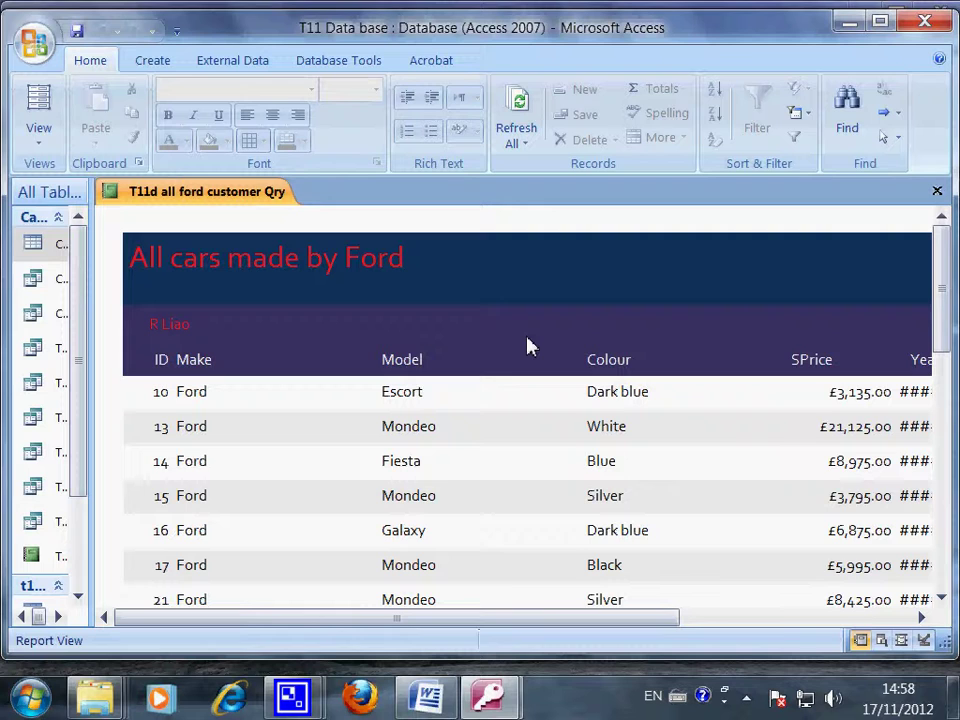
- Return to Design View and set the Report Header section's background color to white
{"action": "left_click", "coordinate": [40, 150]}
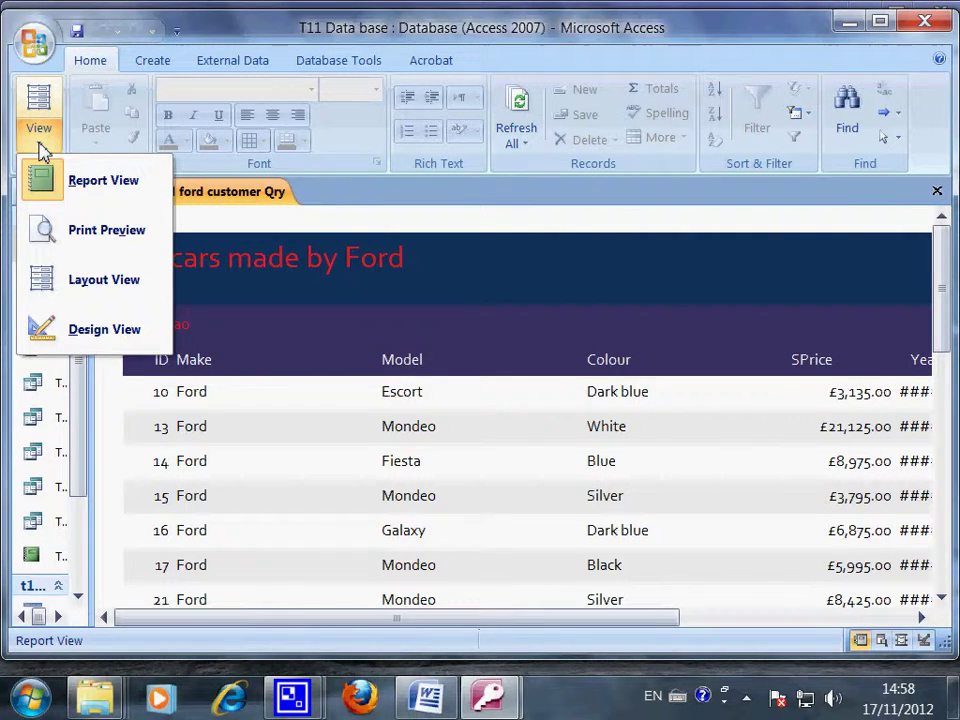
{"action": "left_click", "coordinate": [90, 330]}
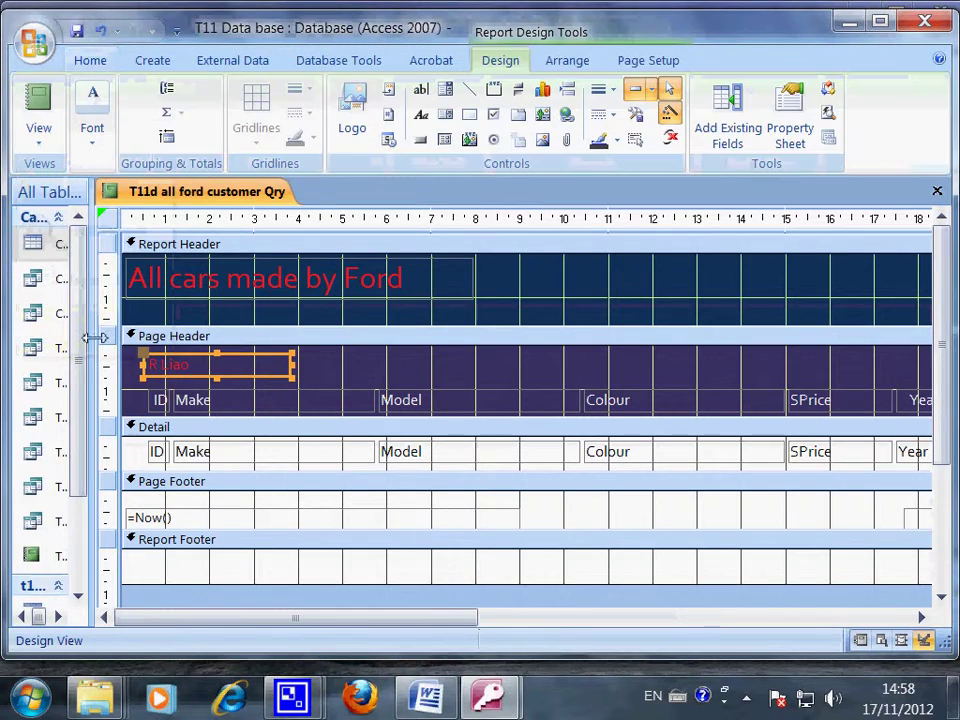
{"action": "right_click", "coordinate": [648, 293]}
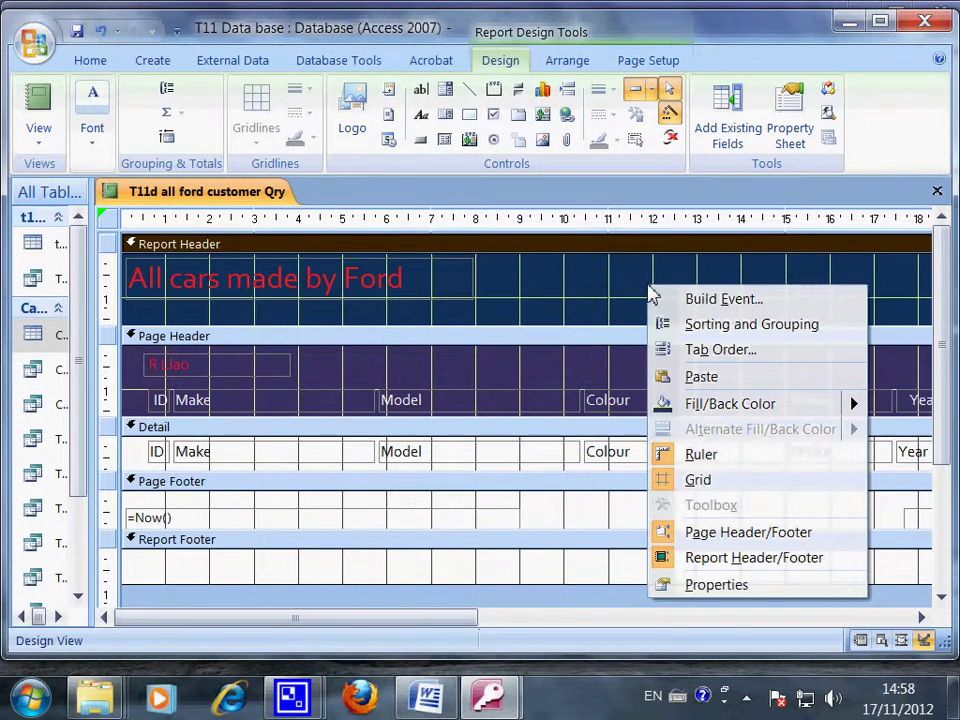
{"action": "mouse_move", "coordinate": [707, 418]}
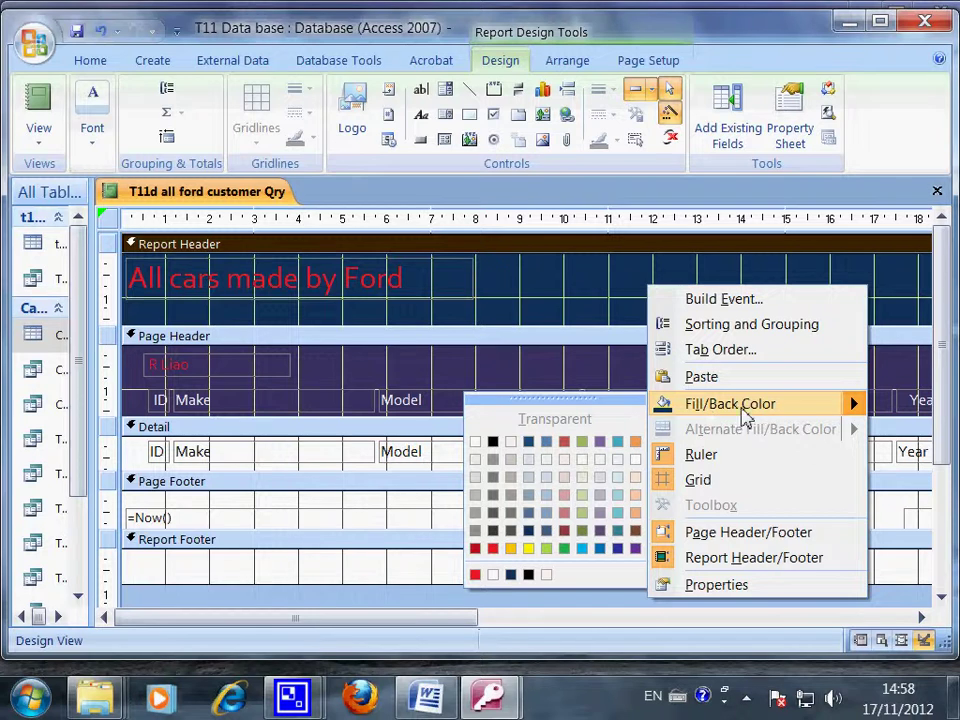
{"action": "left_click", "coordinate": [476, 443]}
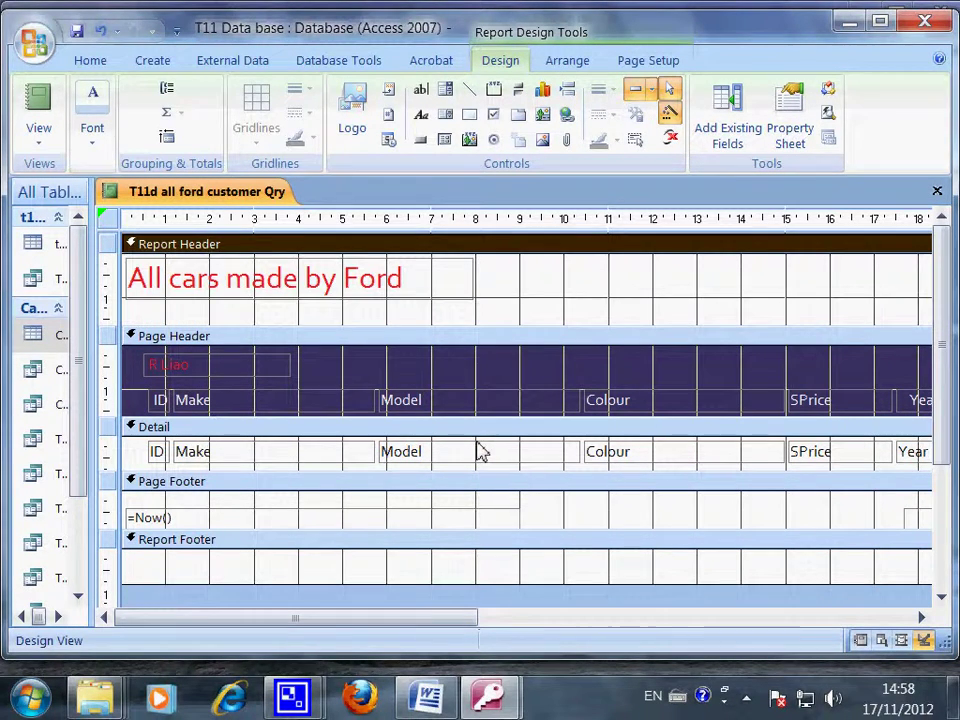
- Set the Page Header section's background color to white
{"action": "left_click", "coordinate": [318, 401]}
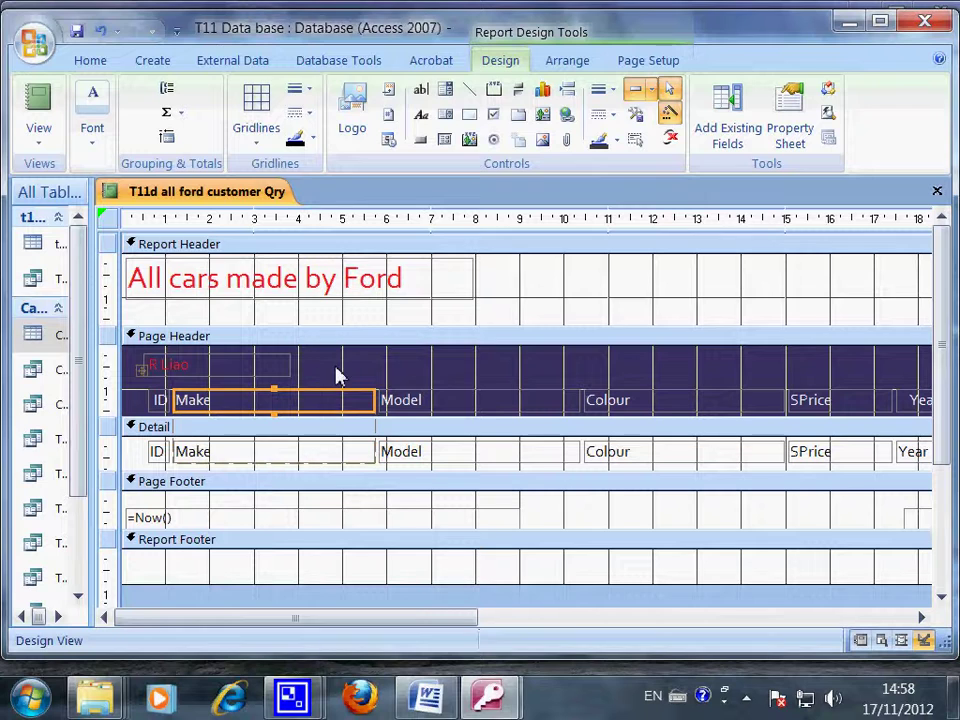
{"action": "left_click", "coordinate": [336, 375]}
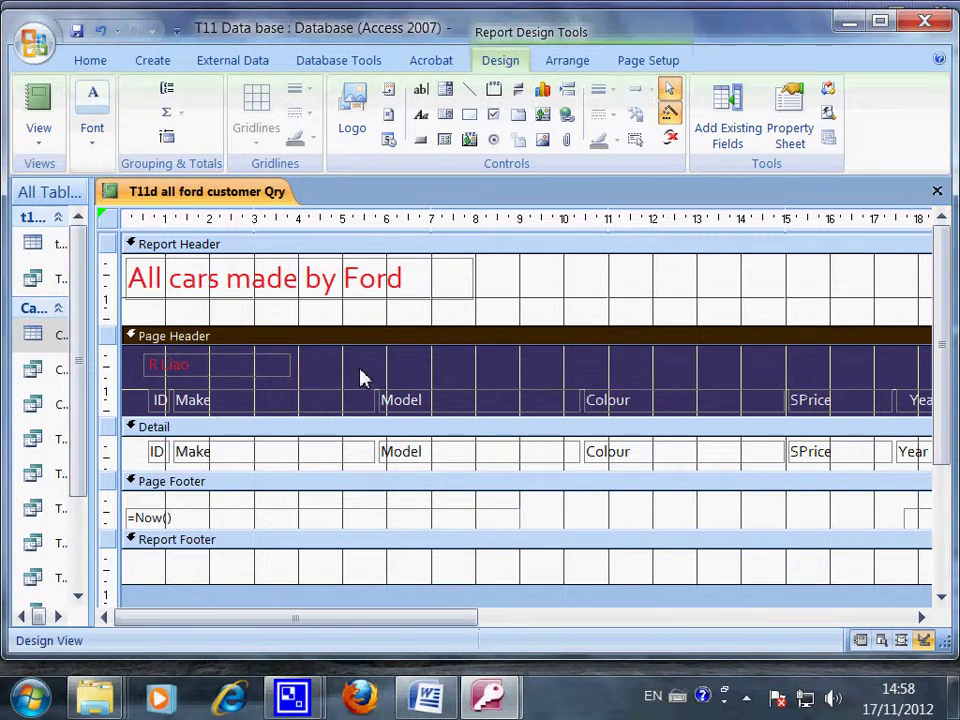
{"action": "right_click", "coordinate": [680, 374]}
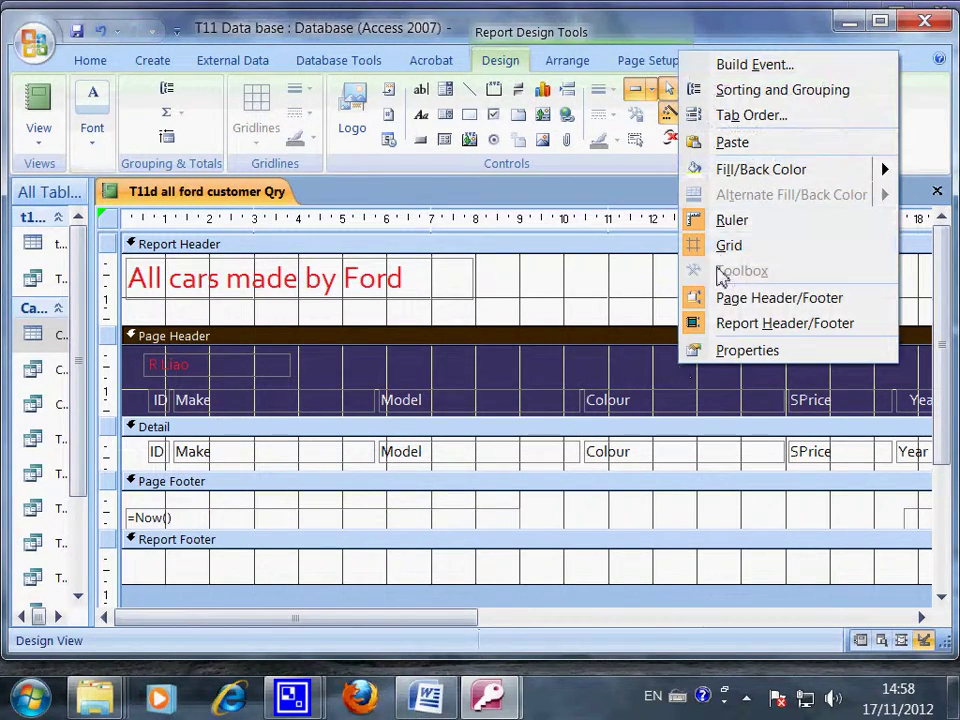
{"action": "mouse_move", "coordinate": [737, 172]}
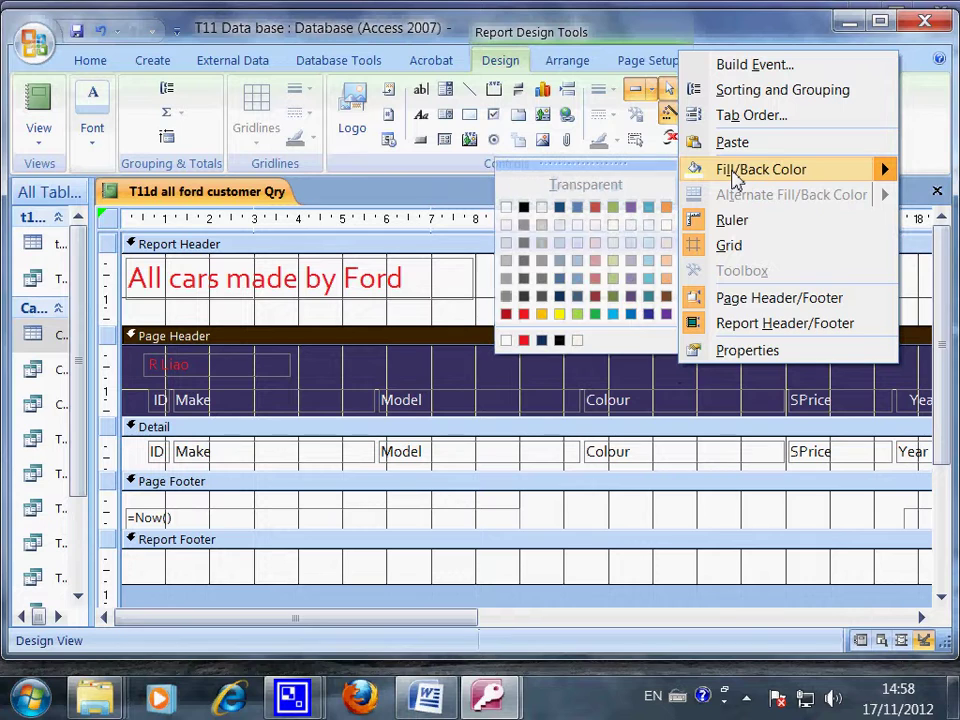
{"action": "left_click", "coordinate": [506, 210]}
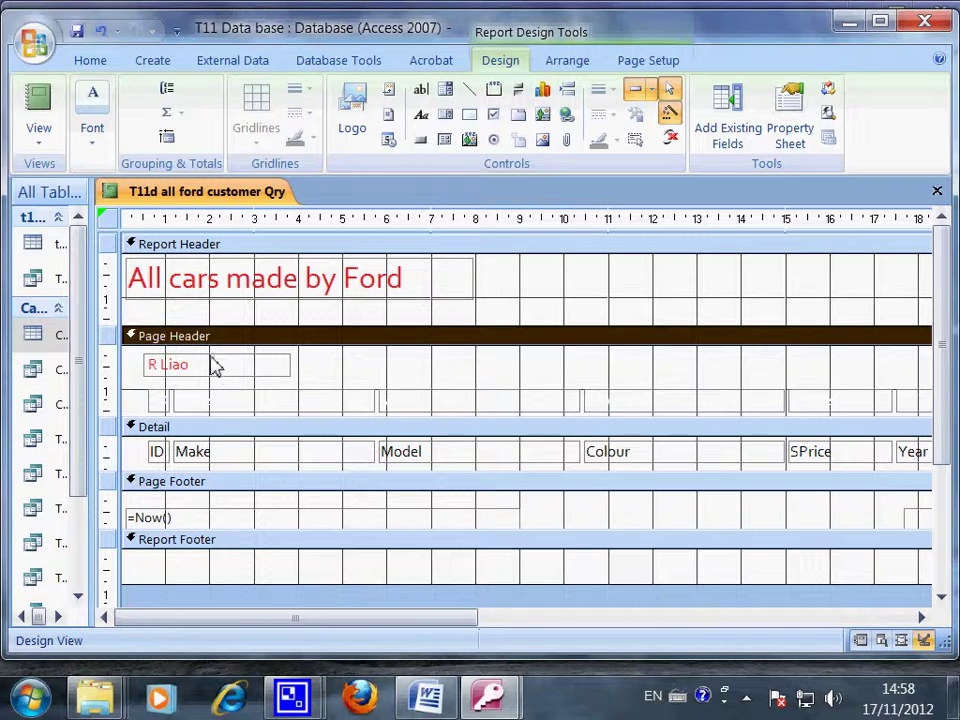
- Check the white header backgrounds in Report View and return to Design View
{"action": "left_click", "coordinate": [38, 128]}
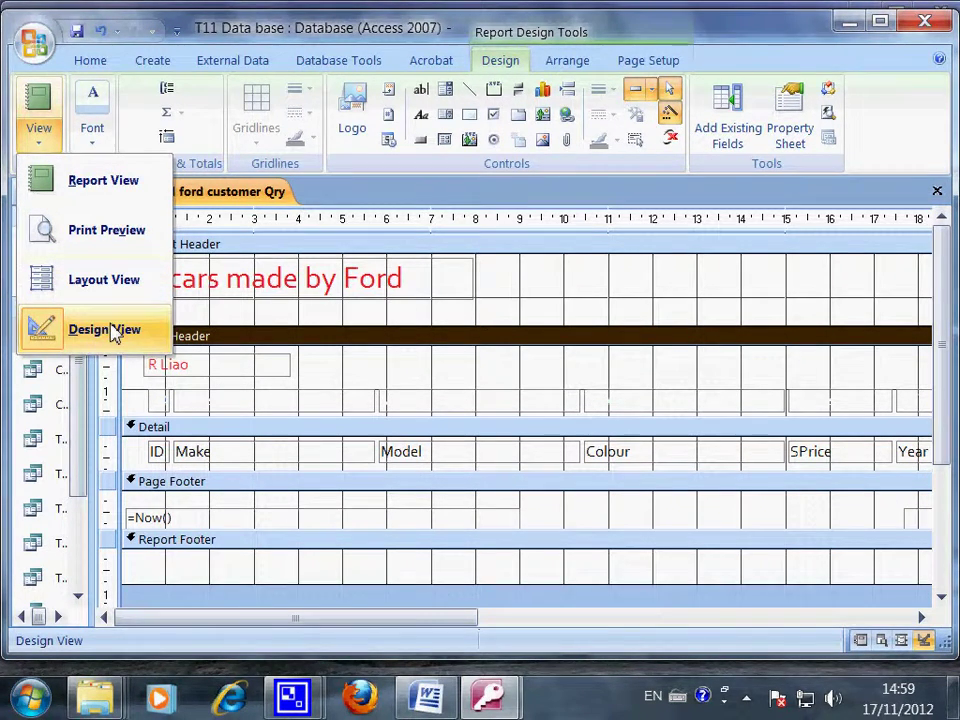
{"action": "left_click", "coordinate": [60, 188]}
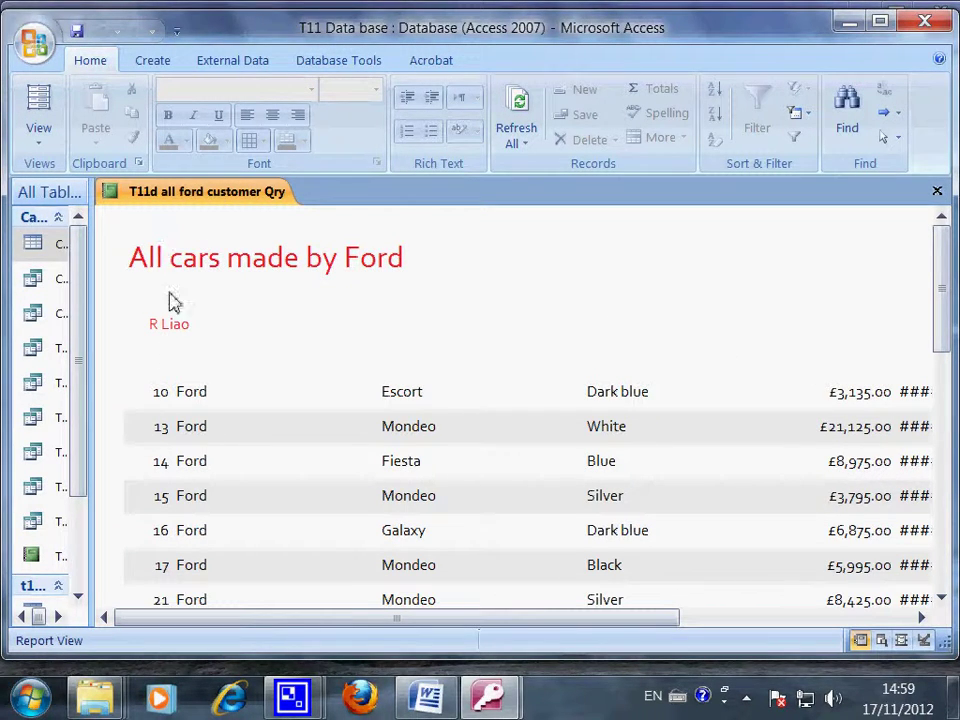
{"action": "left_click", "coordinate": [39, 150]}
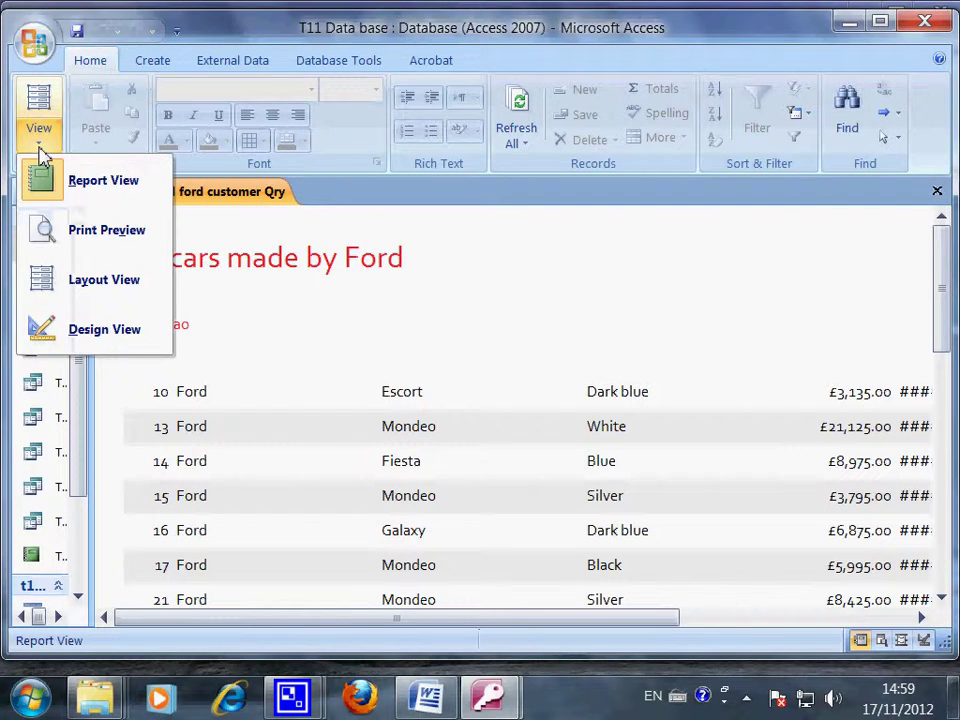
{"action": "left_click", "coordinate": [115, 332]}
- Set the font color of the "All cars made by Ford" title in the Report Header to Automatic (black)
{"action": "left_click", "coordinate": [424, 286]}
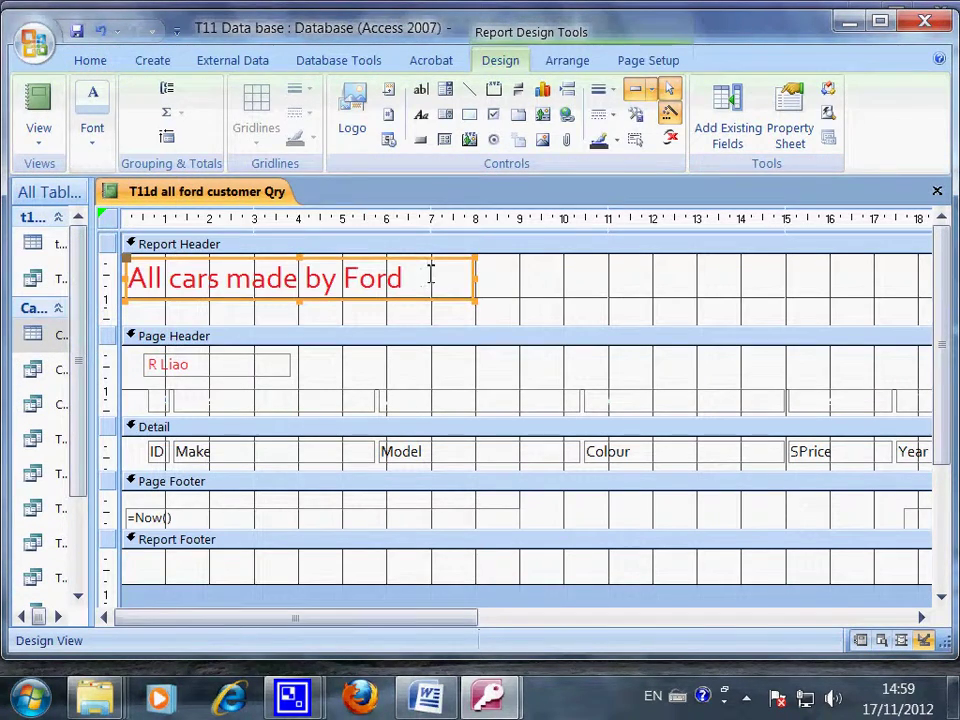
{"action": "left_click_drag", "start_coordinate": [430, 277], "coordinate": [99, 272]}
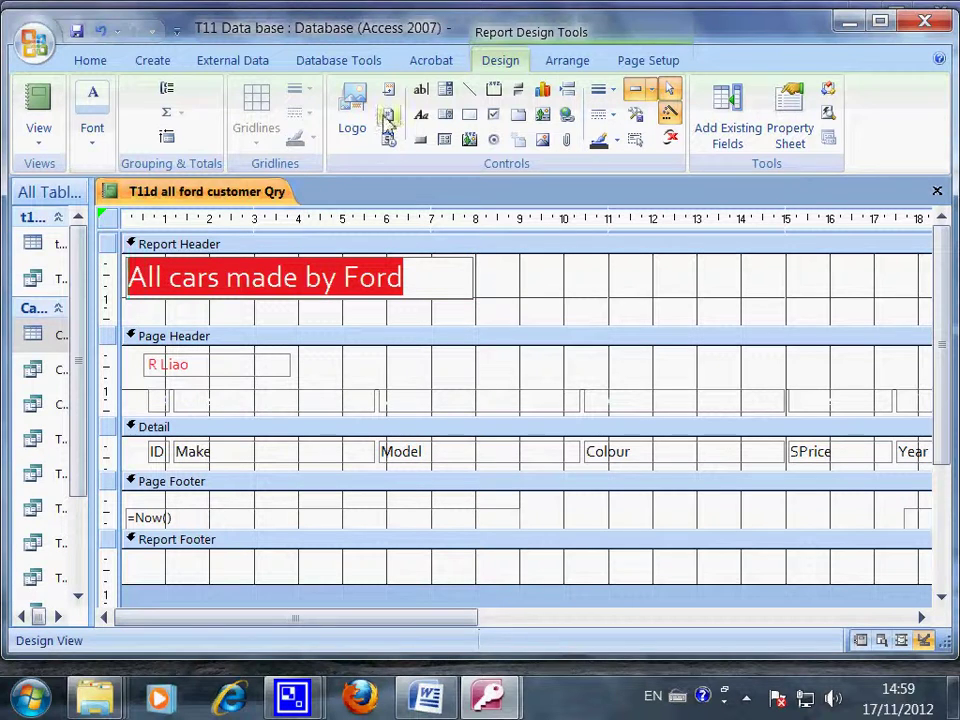
{"action": "left_click", "coordinate": [93, 145]}
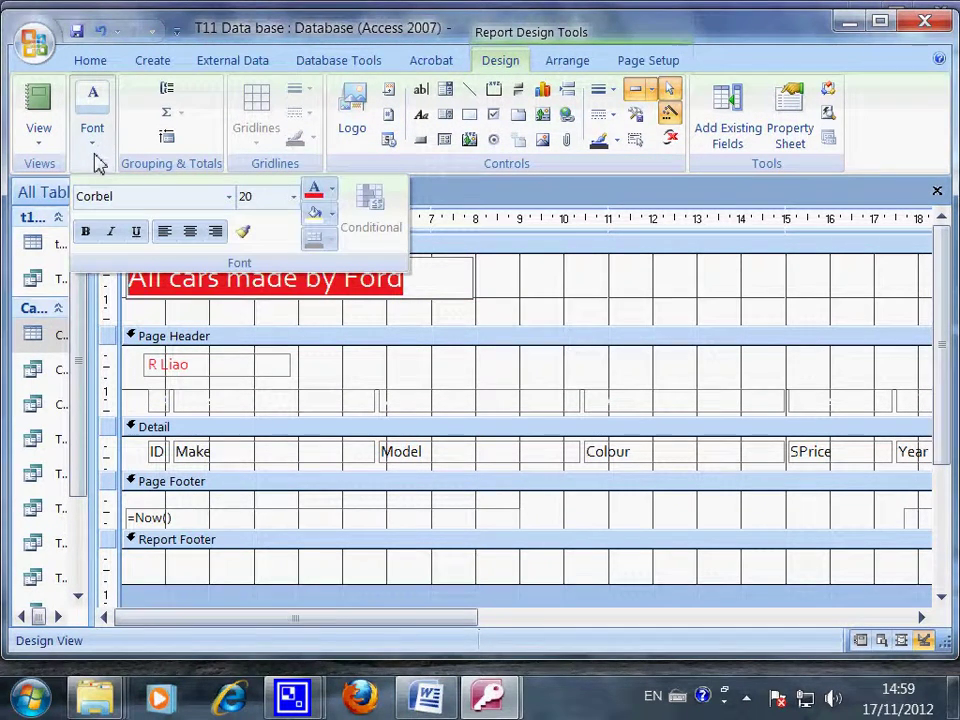
{"action": "left_click", "coordinate": [332, 190]}
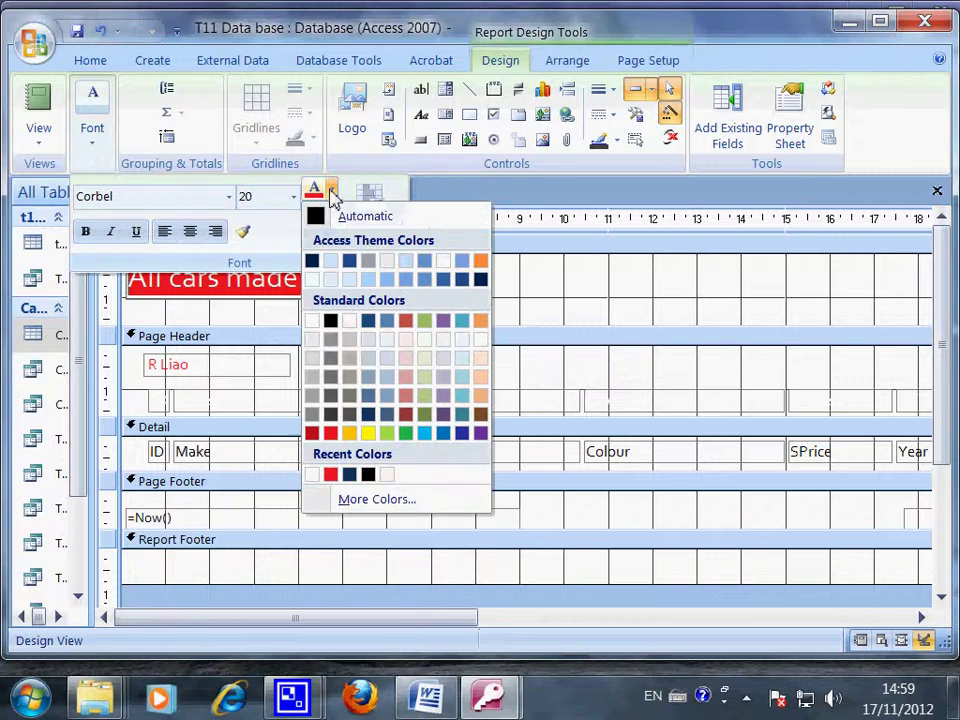
{"action": "left_click", "coordinate": [336, 216]}
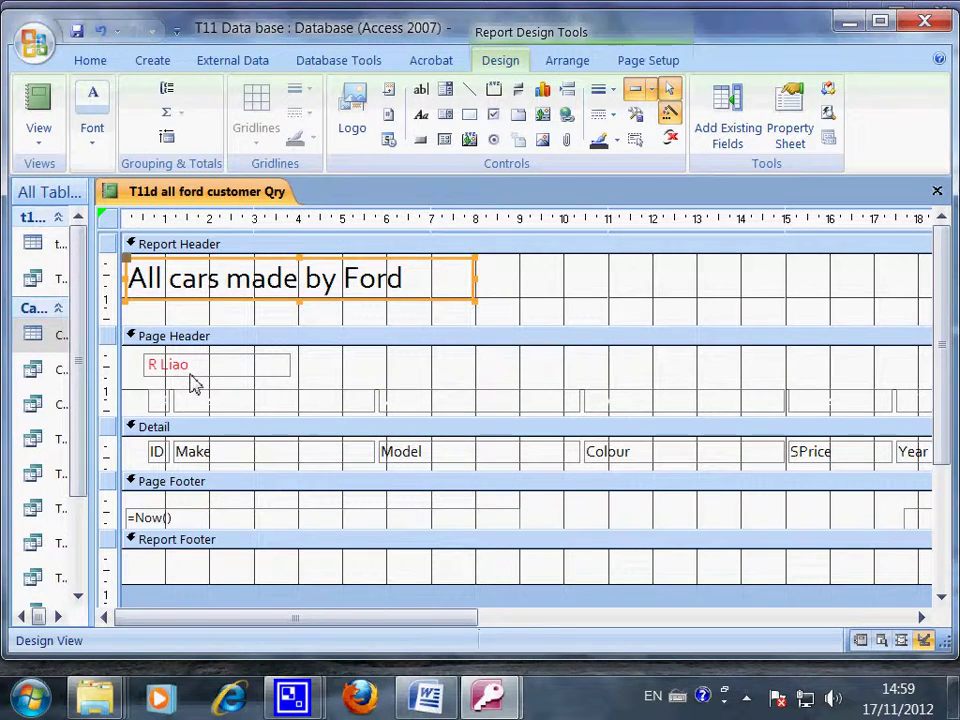
- Apply the same Automatic (black) font color to the name label in the Page Header
{"action": "left_click", "coordinate": [197, 364]}
{"action": "left_click_drag", "start_coordinate": [190, 364], "coordinate": [145, 364]}
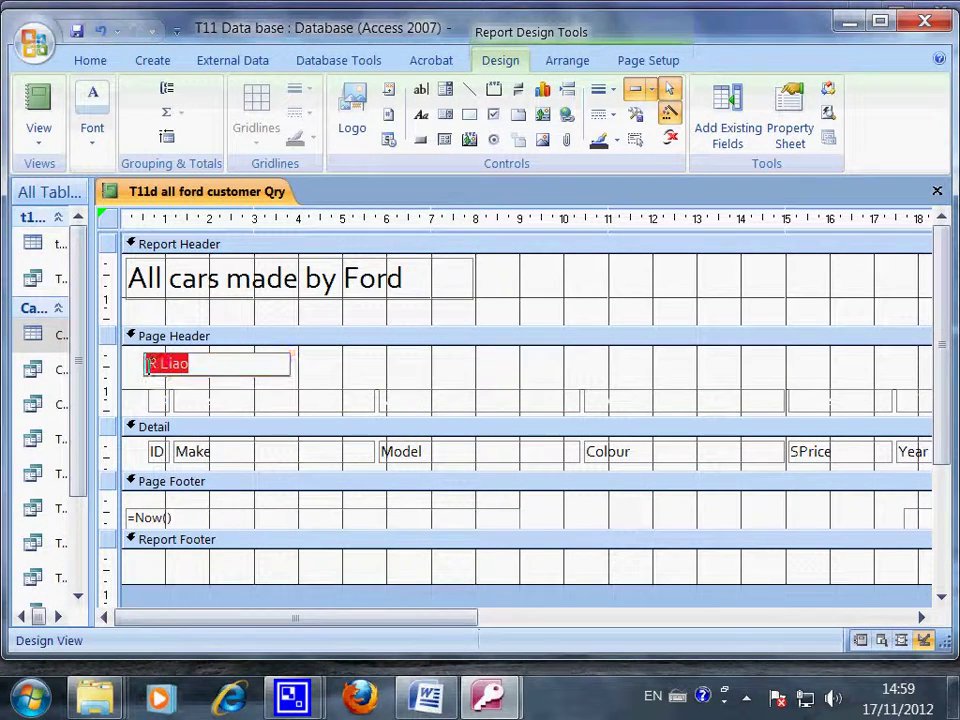
{"action": "left_click", "coordinate": [95, 150]}
{"action": "left_click", "coordinate": [313, 190]}
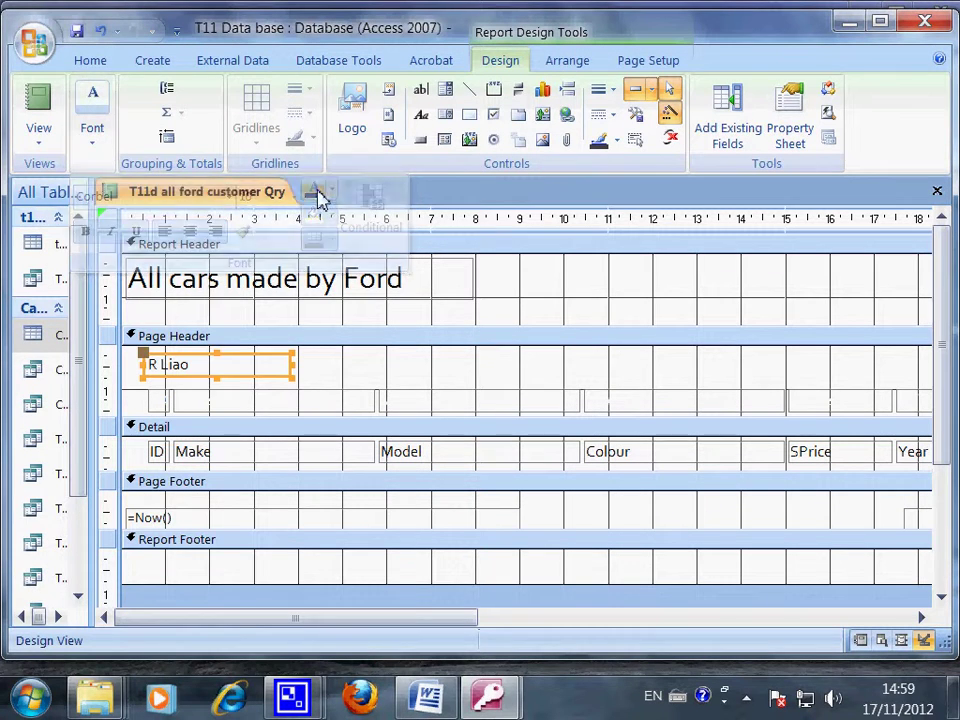
- Display the report in Report View to check the black header text, and bring up the choice of views
{"action": "left_click", "coordinate": [38, 145]}
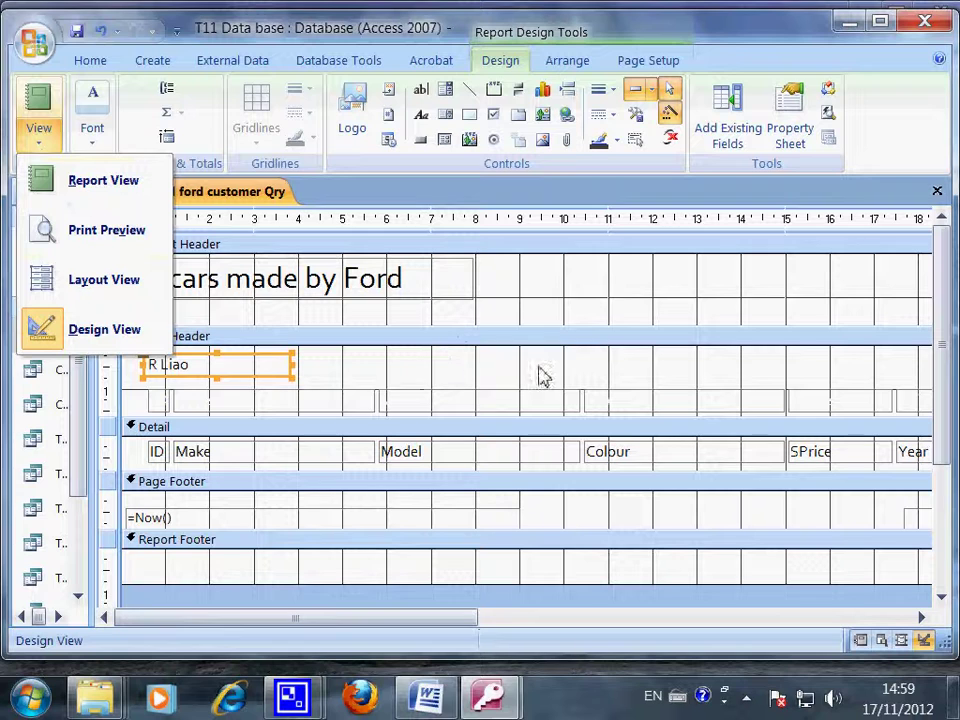
{"action": "left_click", "coordinate": [108, 199]}
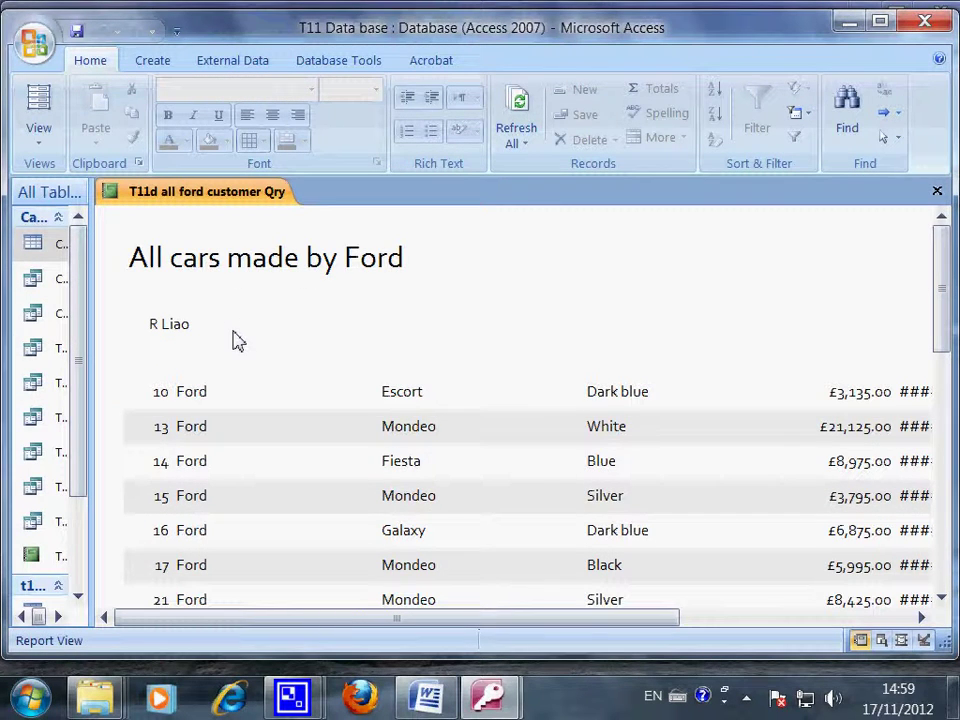
{"action": "left_click", "coordinate": [39, 142]}
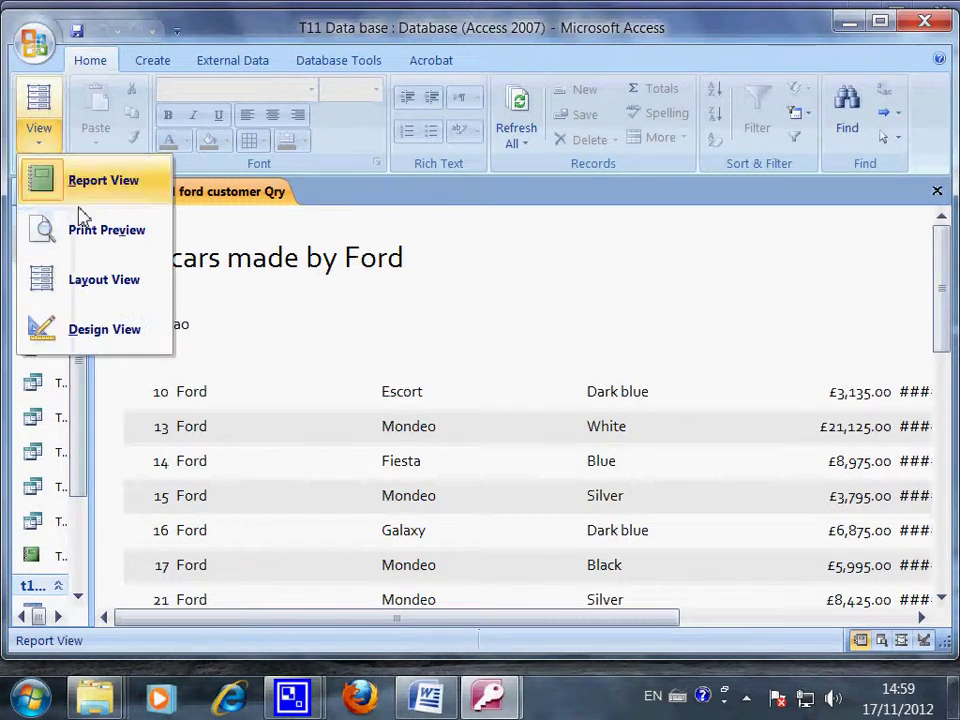